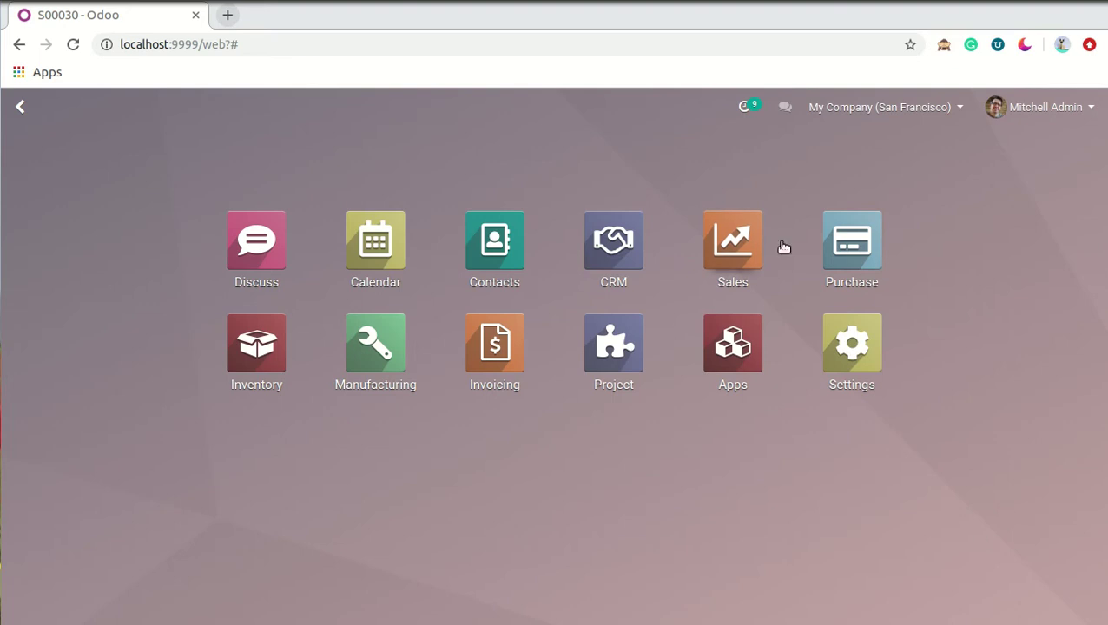
Look through the general settings, then return to the app home screen.
{"action": "left_click", "coordinate": [868, 350]}
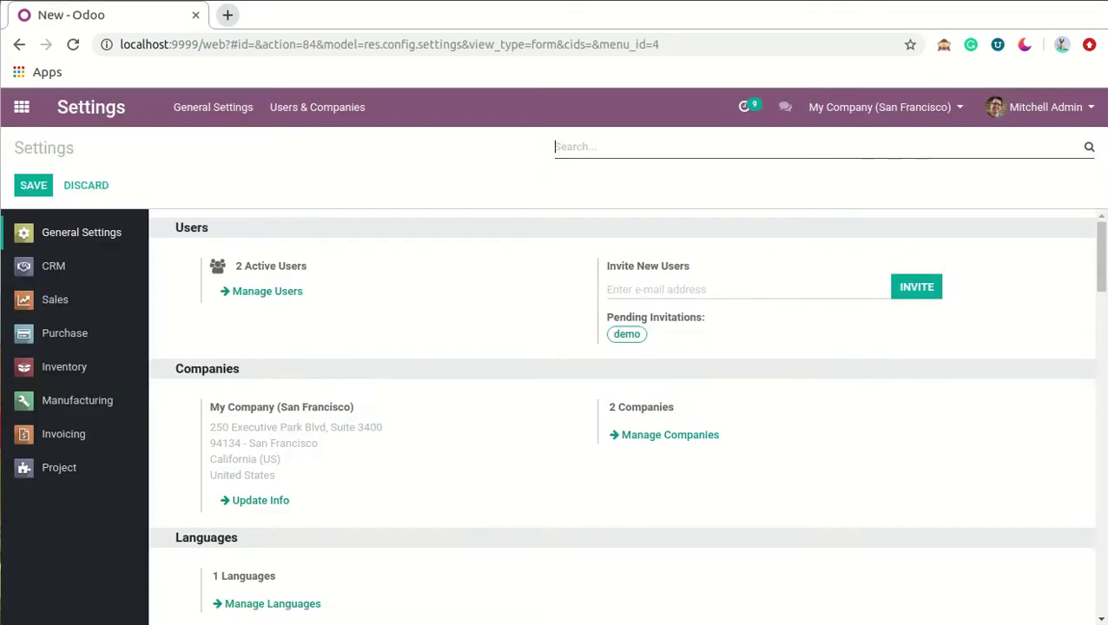
{"action": "left_click_drag", "start_coordinate": [1101, 256], "coordinate": [1101, 599]}
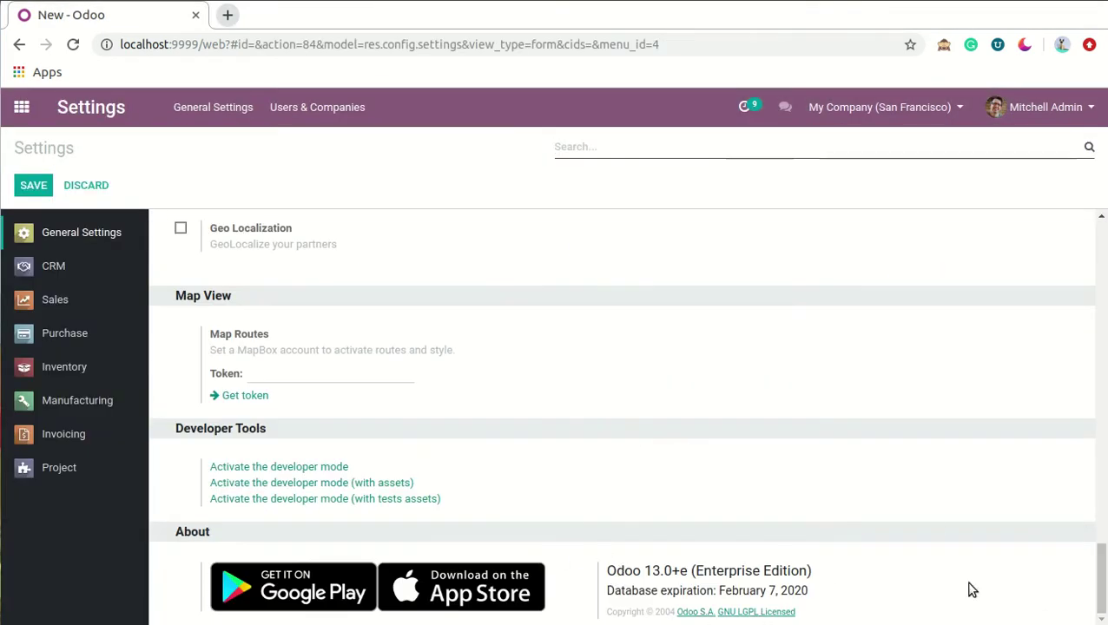
{"action": "left_click", "coordinate": [36, 112]}
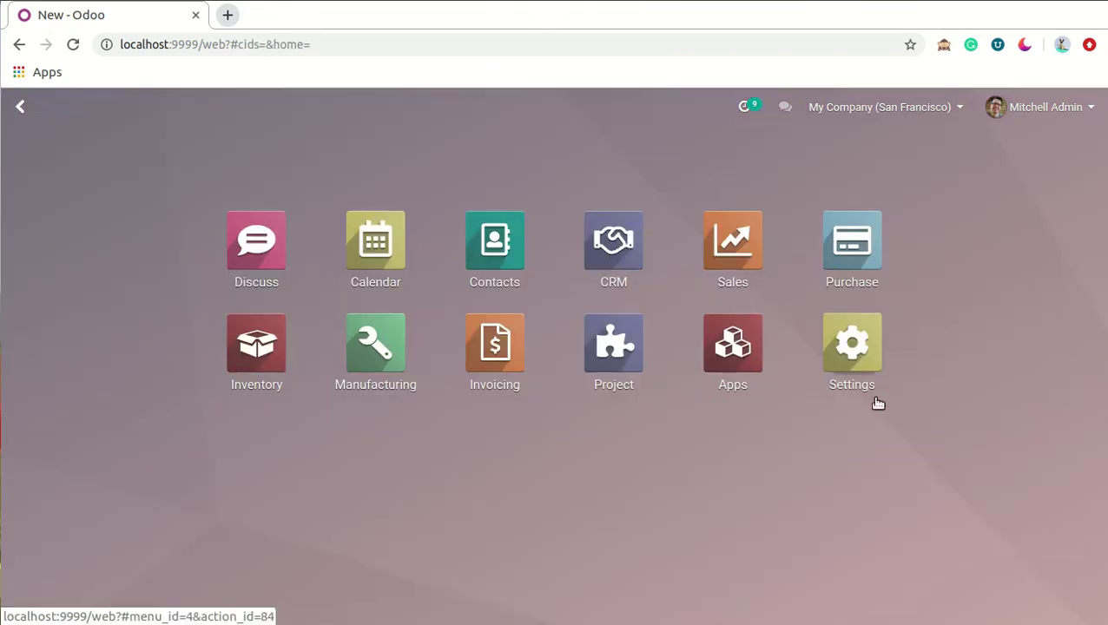
Open the Sales settings and scroll to the Quotations & Orders section, where Pro-Forma Invoice is still off.
{"action": "left_click", "coordinate": [734, 251]}
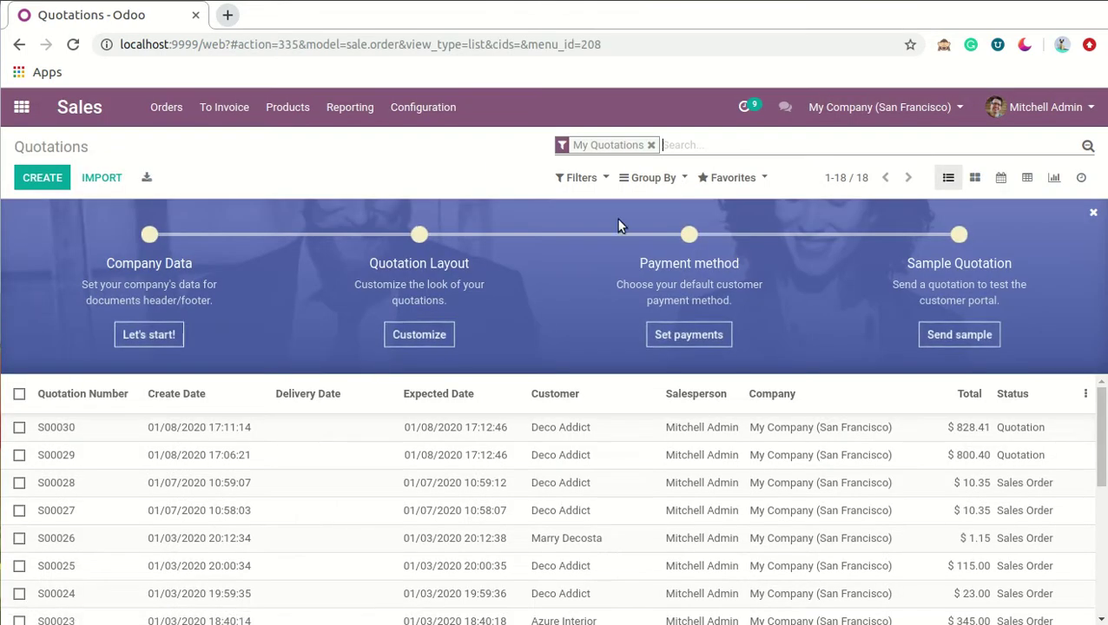
{"action": "left_click", "coordinate": [450, 114]}
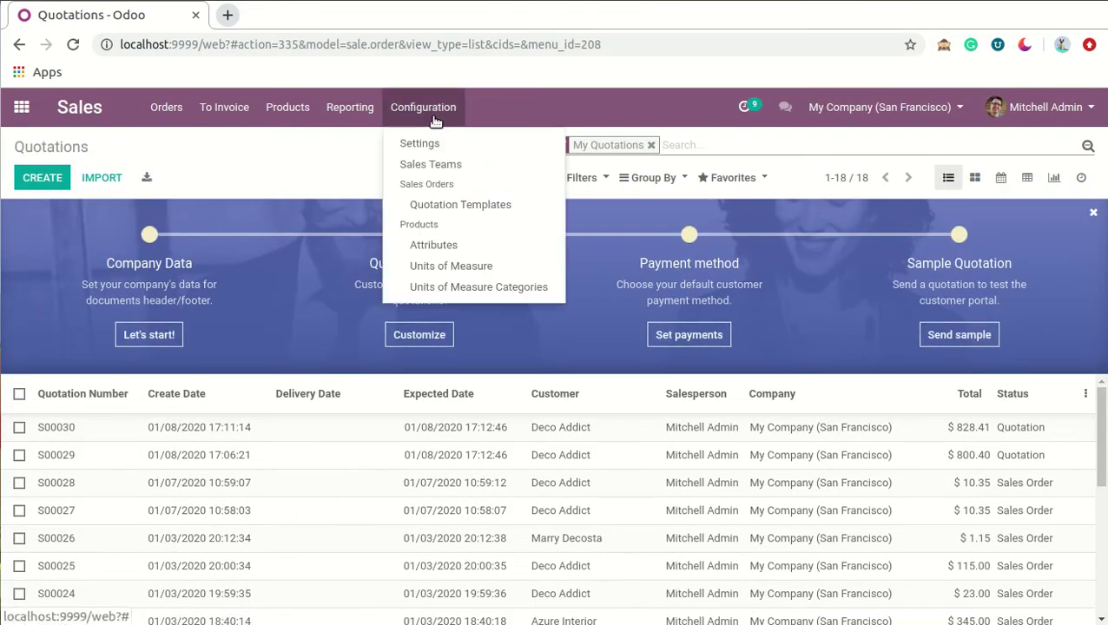
{"action": "left_click", "coordinate": [555, 148]}
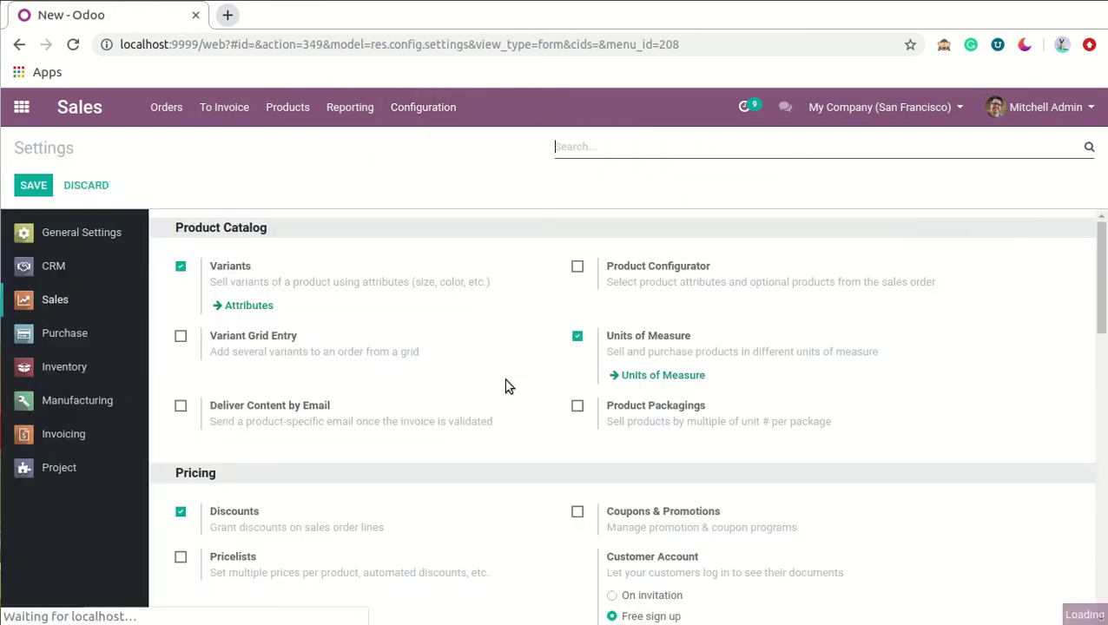
{"action": "scroll", "coordinate": [934, 320], "scroll_direction": "down", "scroll_amount": 3}
{"action": "scroll", "coordinate": [934, 320], "scroll_direction": "down", "scroll_amount": 5}
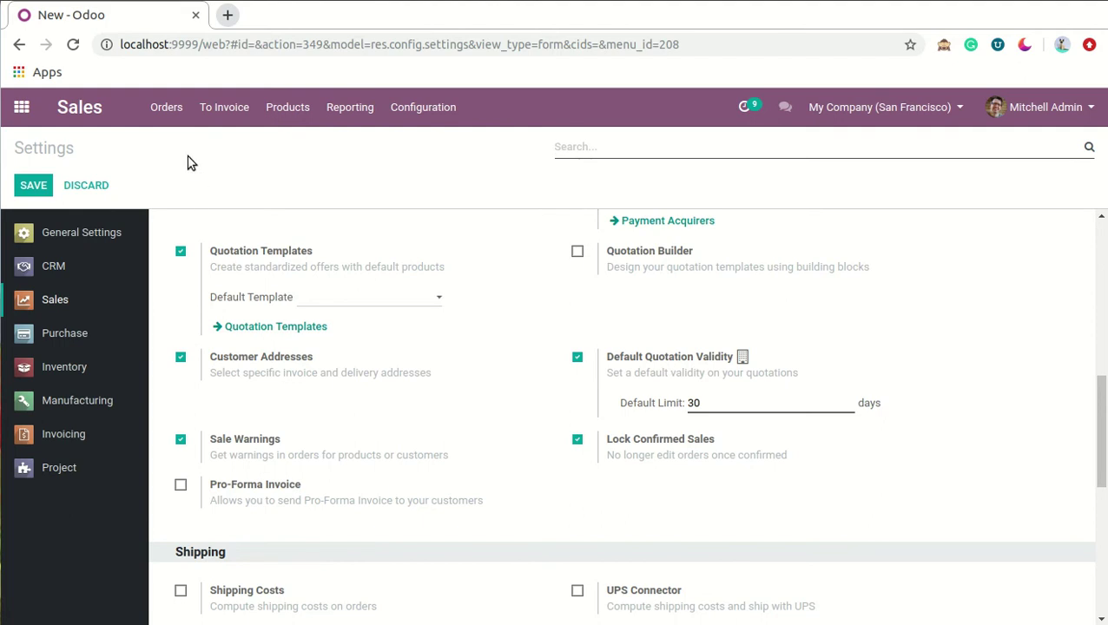
Start a new quotation for Deco Addict with one [DESK0004] Customizable Desk (Aluminium, Black).
{"action": "left_click", "coordinate": [174, 106]}
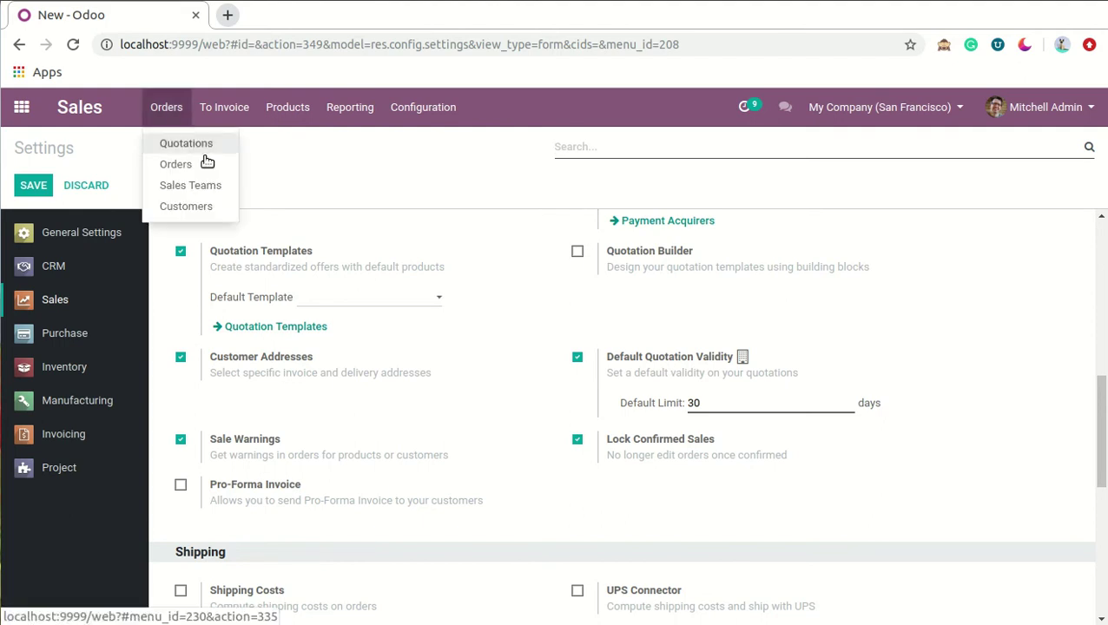
{"action": "left_click", "coordinate": [203, 142]}
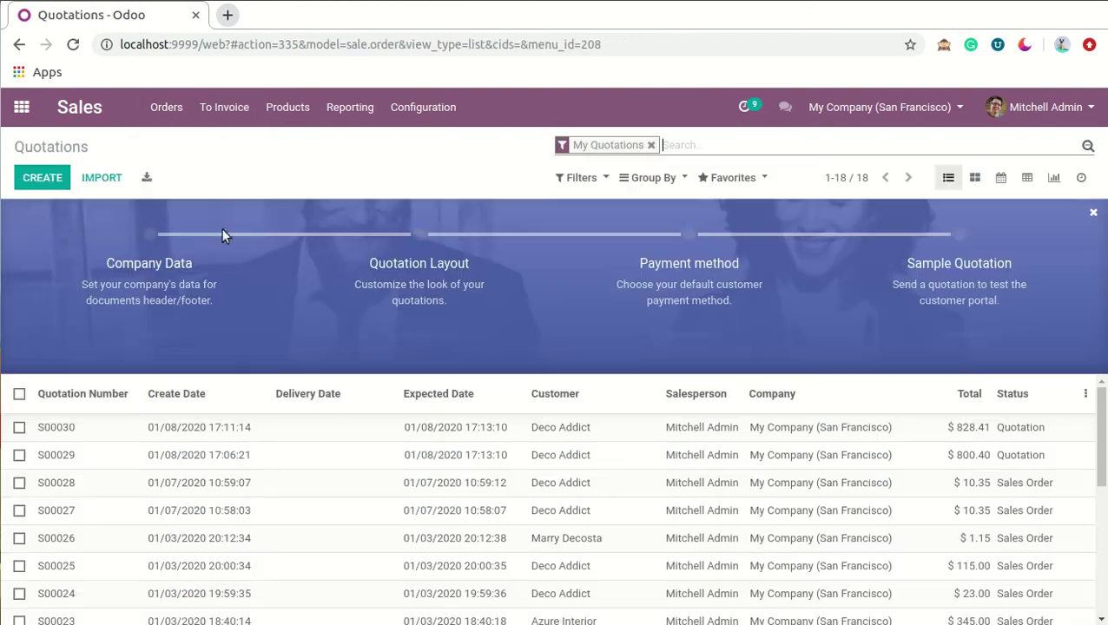
{"action": "left_click", "coordinate": [38, 176]}
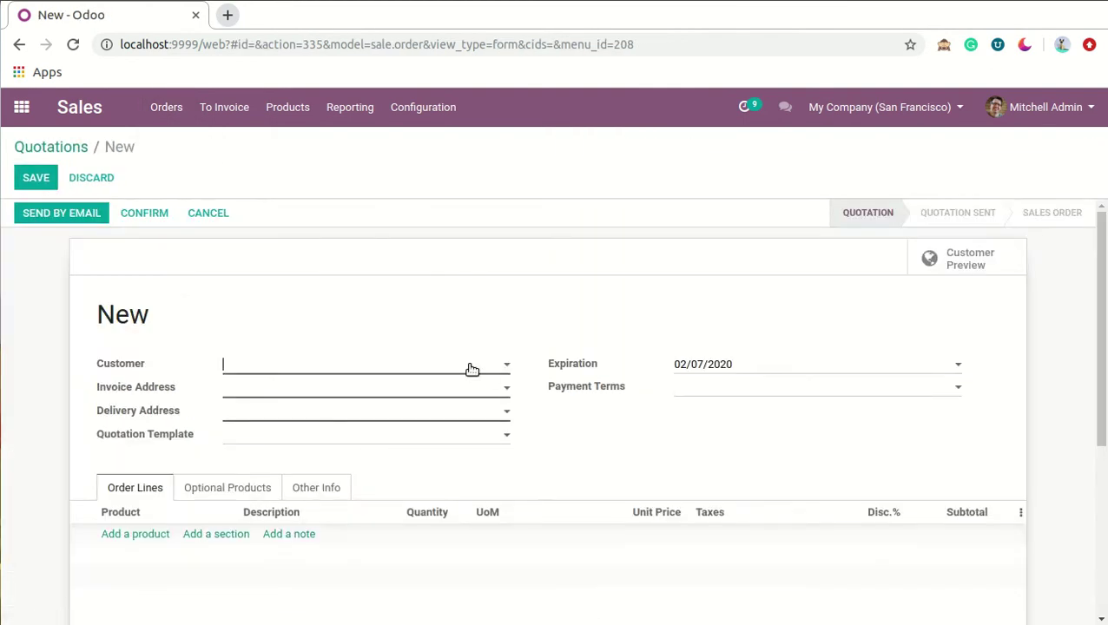
{"action": "left_click", "coordinate": [469, 368]}
{"action": "left_click", "coordinate": [473, 393]}
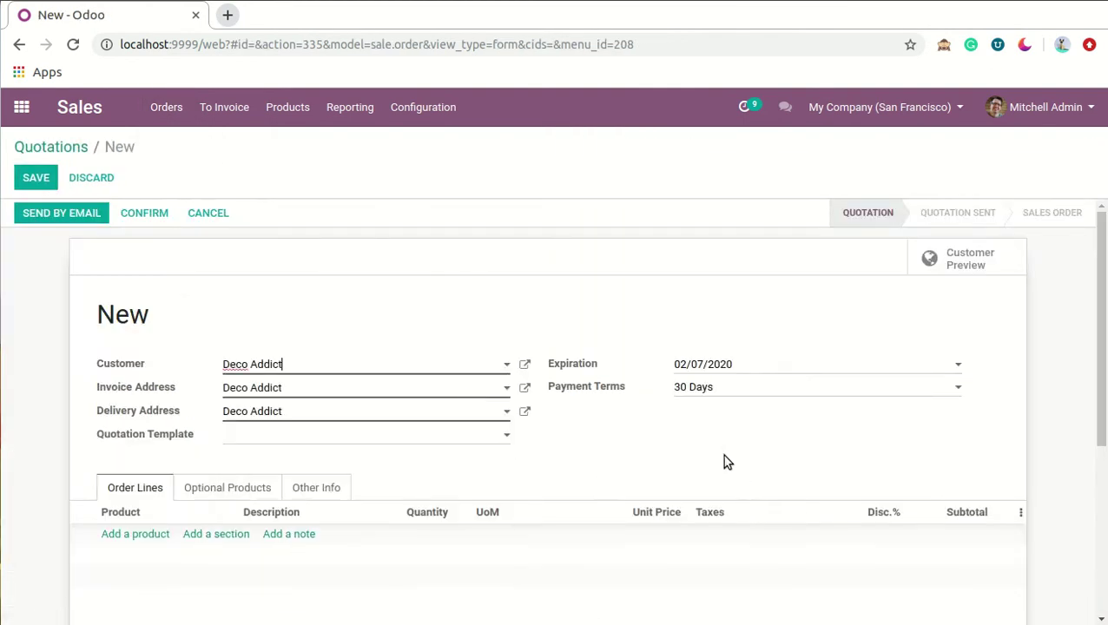
{"action": "scroll", "coordinate": [241, 476], "scroll_direction": "down", "scroll_amount": 1}
{"action": "left_click", "coordinate": [154, 446]}
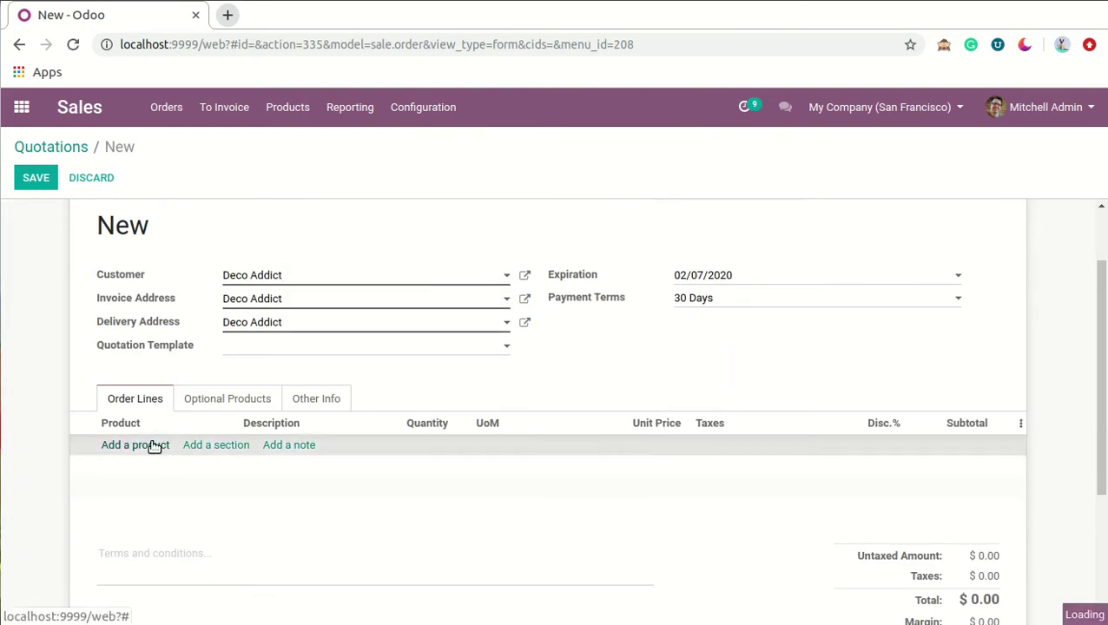
{"action": "left_click", "coordinate": [222, 454]}
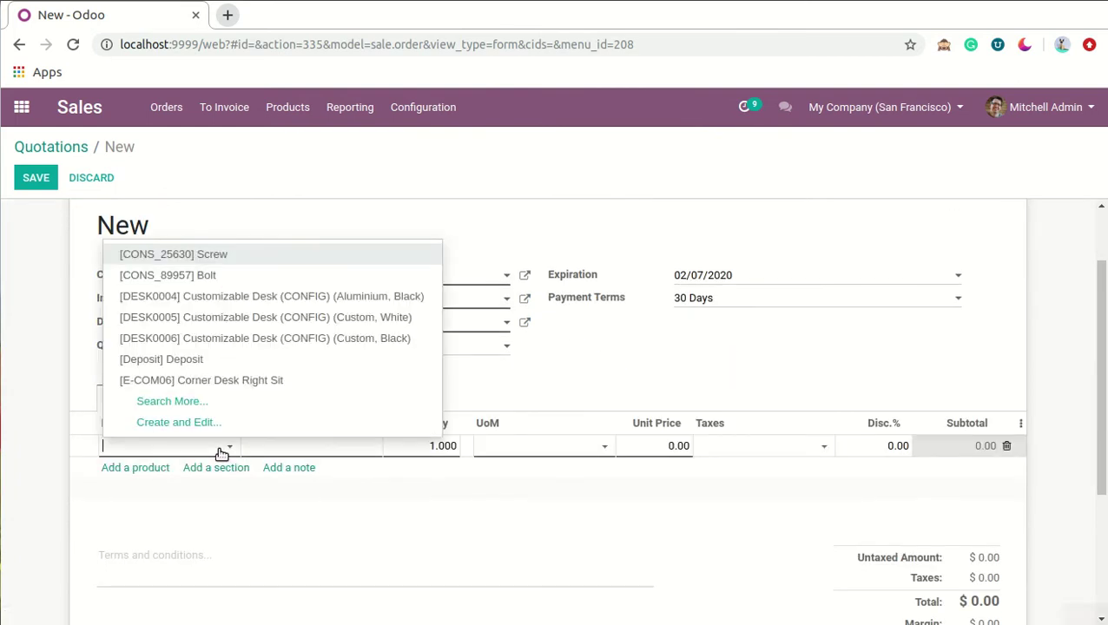
{"action": "left_click", "coordinate": [248, 294]}
Save quotation S00031, confirm it as a sales order, and unlock it.
{"action": "scroll", "coordinate": [141, 250], "scroll_direction": "up", "scroll_amount": 1}
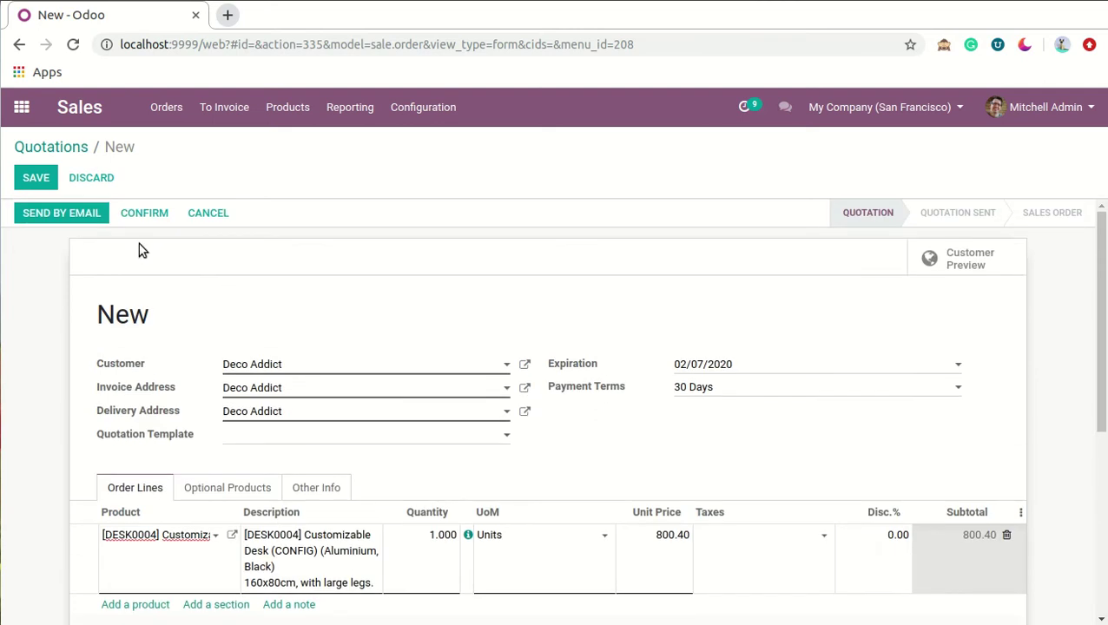
{"action": "left_click", "coordinate": [39, 179]}
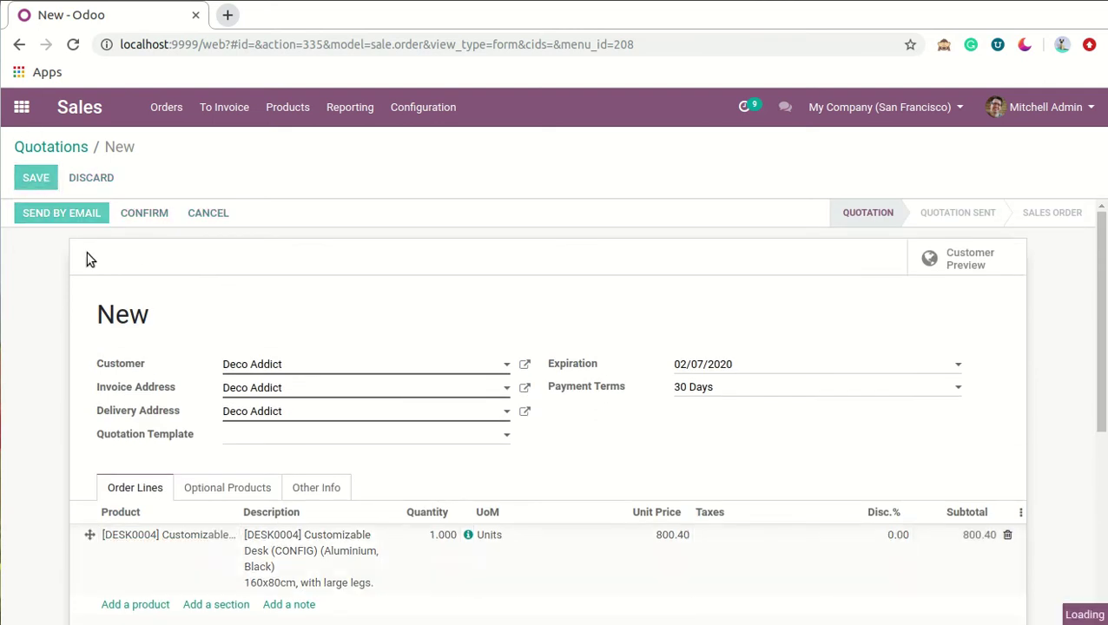
{"action": "left_click", "coordinate": [167, 213]}
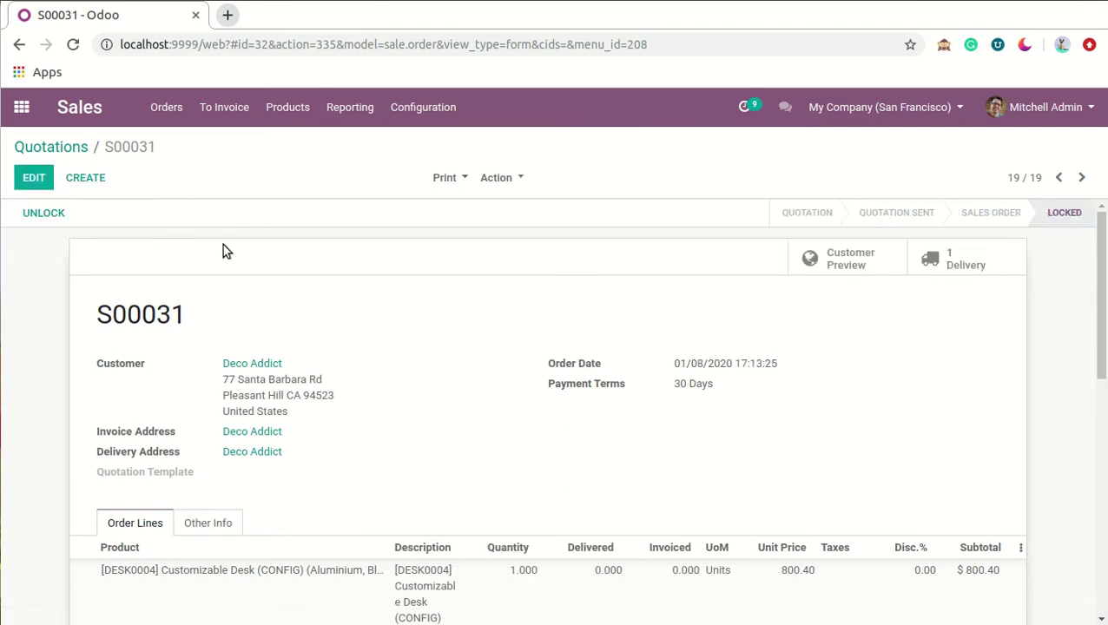
{"action": "left_click", "coordinate": [37, 215]}
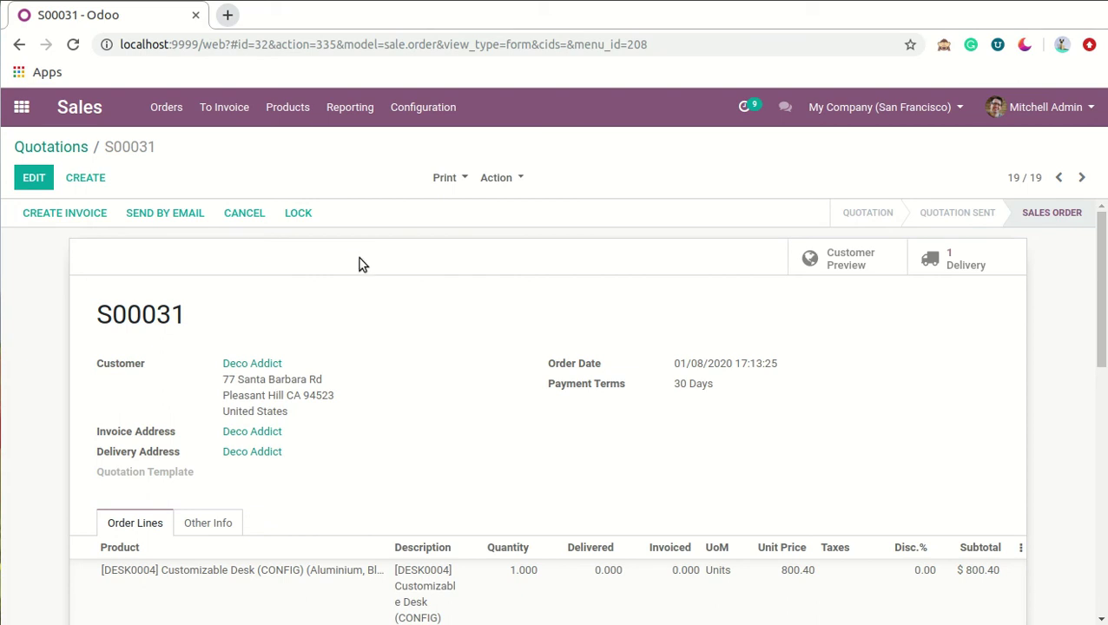
Reopen the Sales settings and scroll down to the Pro-Forma Invoice option.
{"action": "left_click", "coordinate": [425, 108]}
{"action": "left_click", "coordinate": [495, 147]}
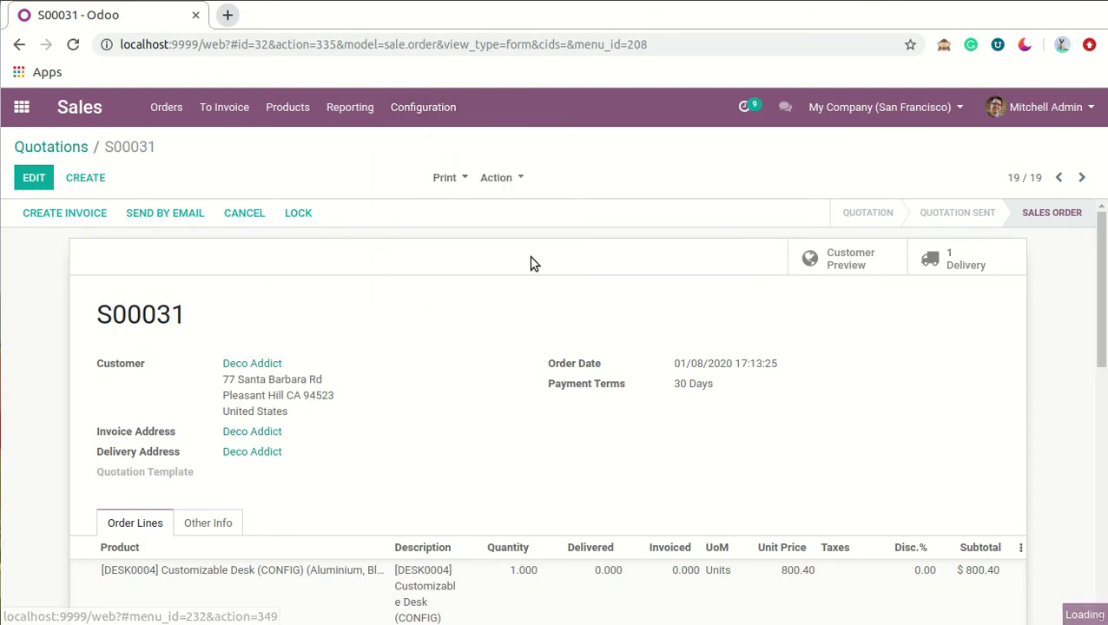
{"action": "scroll", "coordinate": [502, 321], "scroll_direction": "down", "scroll_amount": 3}
{"action": "scroll", "coordinate": [501, 322], "scroll_direction": "down", "scroll_amount": 5}
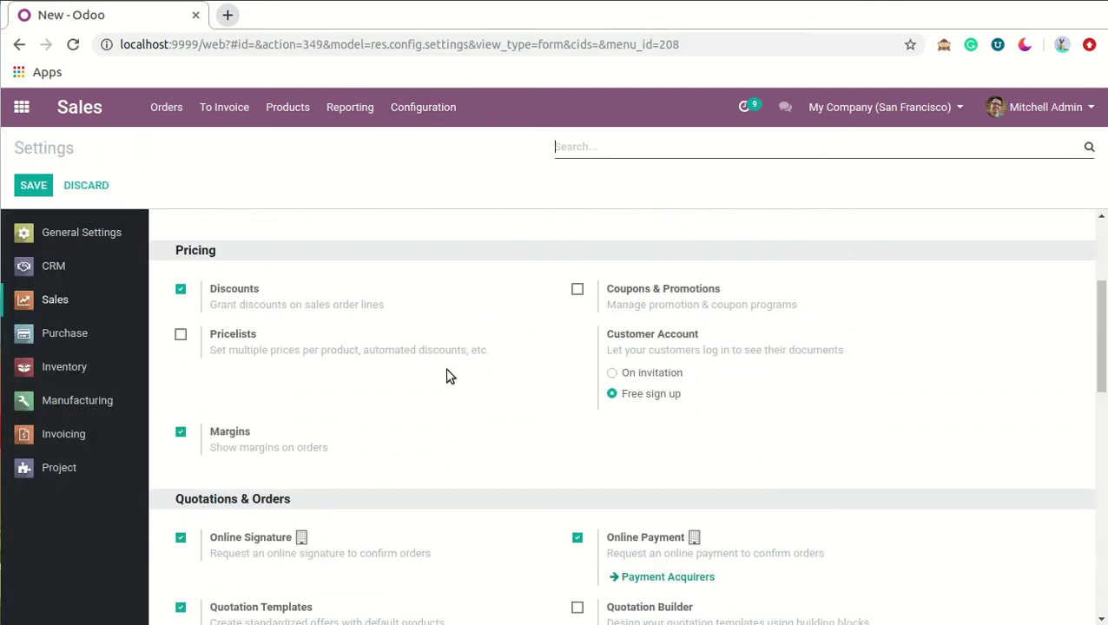
{"action": "scroll", "coordinate": [330, 443], "scroll_direction": "down", "scroll_amount": 1}
{"action": "scroll", "coordinate": [376, 403], "scroll_direction": "up", "scroll_amount": 2}
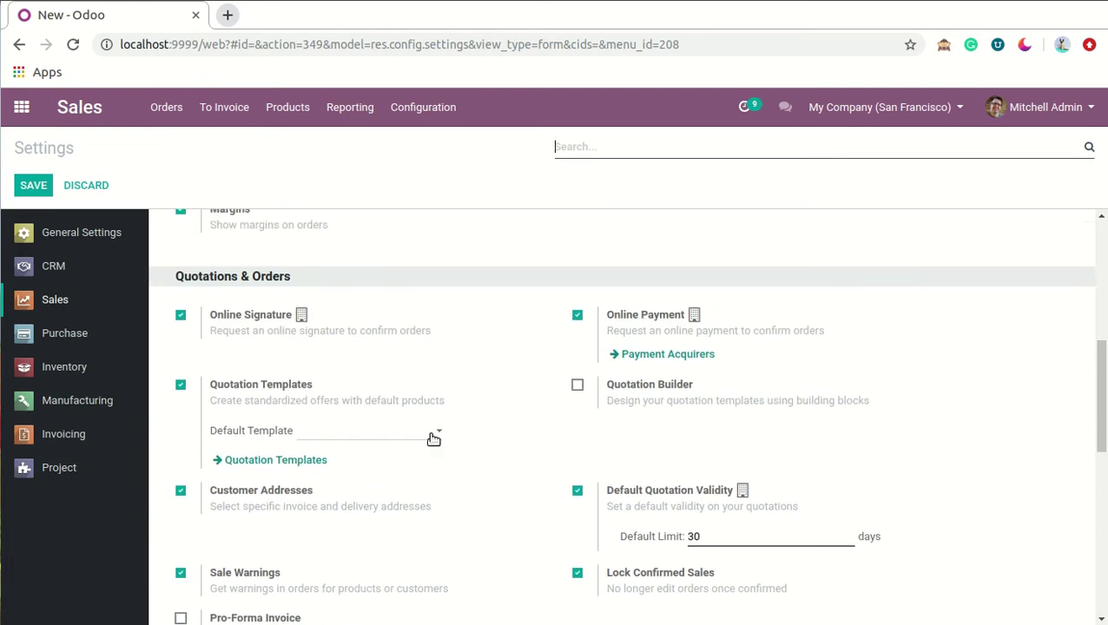
{"action": "scroll", "coordinate": [433, 435], "scroll_direction": "down", "scroll_amount": 3}
Enable Pro-Forma Invoice, save the settings, and return to the Quotations list.
{"action": "left_click", "coordinate": [180, 484]}
{"action": "left_click", "coordinate": [39, 185]}
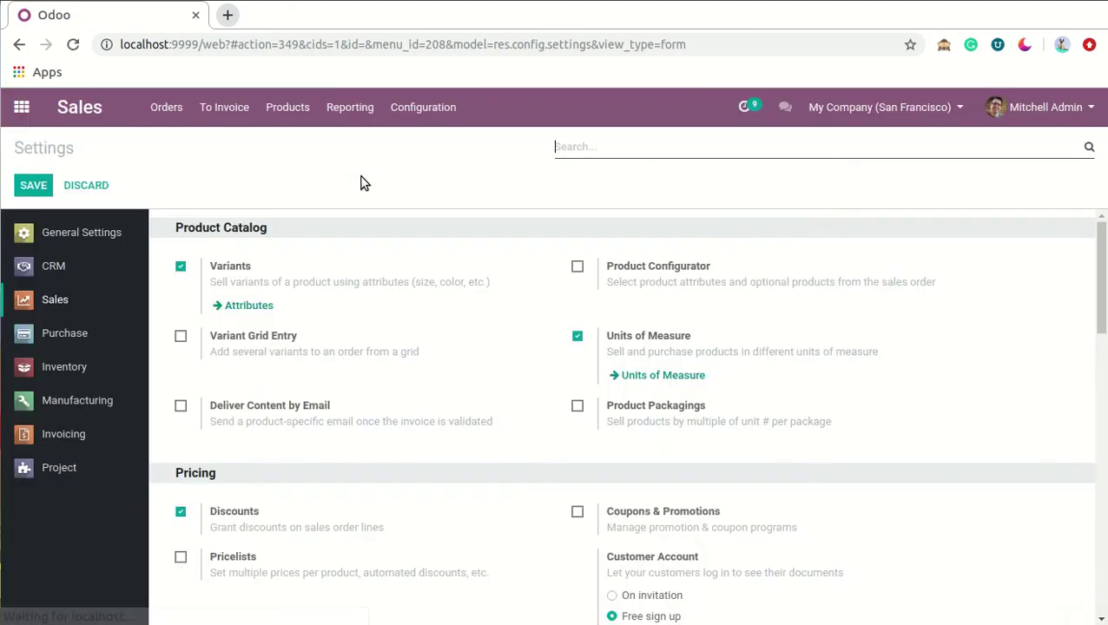
{"action": "left_click", "coordinate": [166, 107]}
{"action": "left_click", "coordinate": [199, 146]}
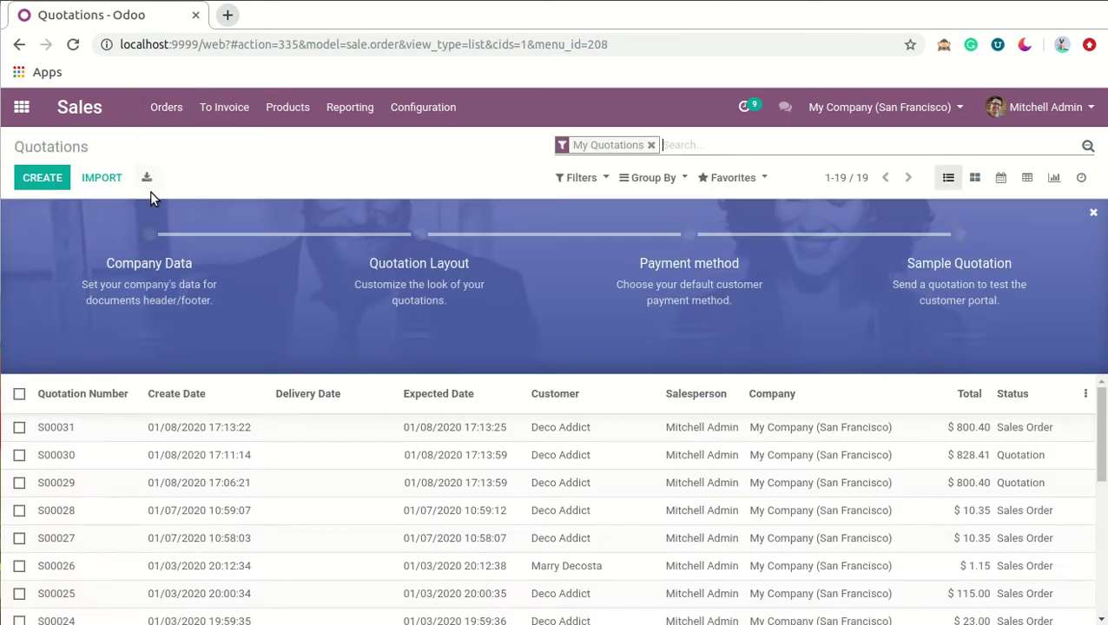
Create a new quotation for Deco Addict with a Customizable Desk (Aluminium, Black) line.
{"action": "left_click", "coordinate": [39, 178]}
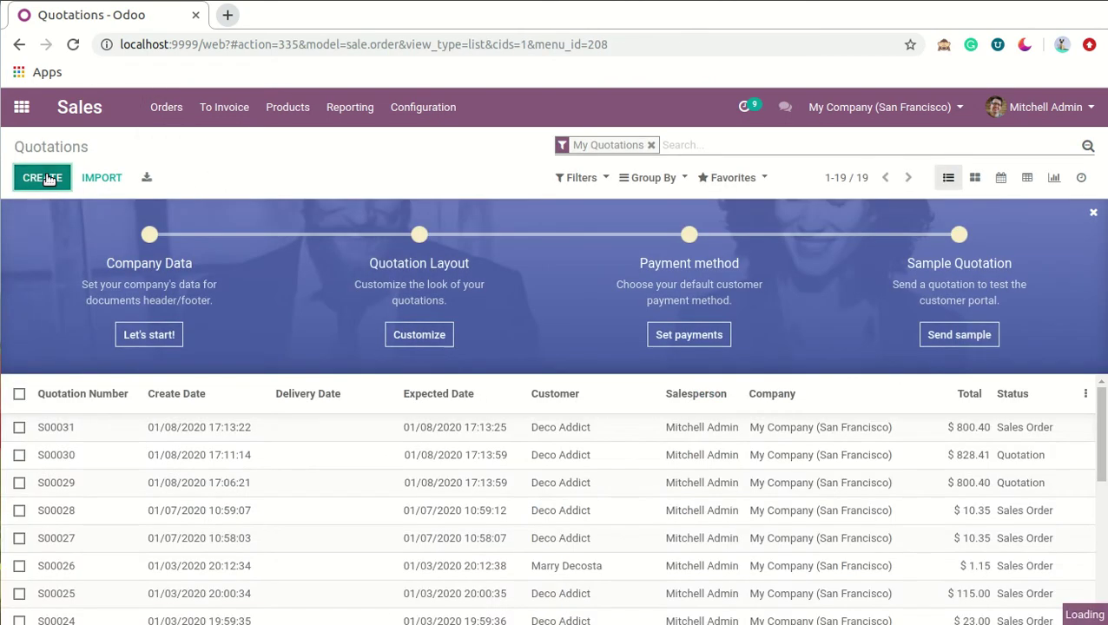
{"action": "left_click", "coordinate": [473, 367]}
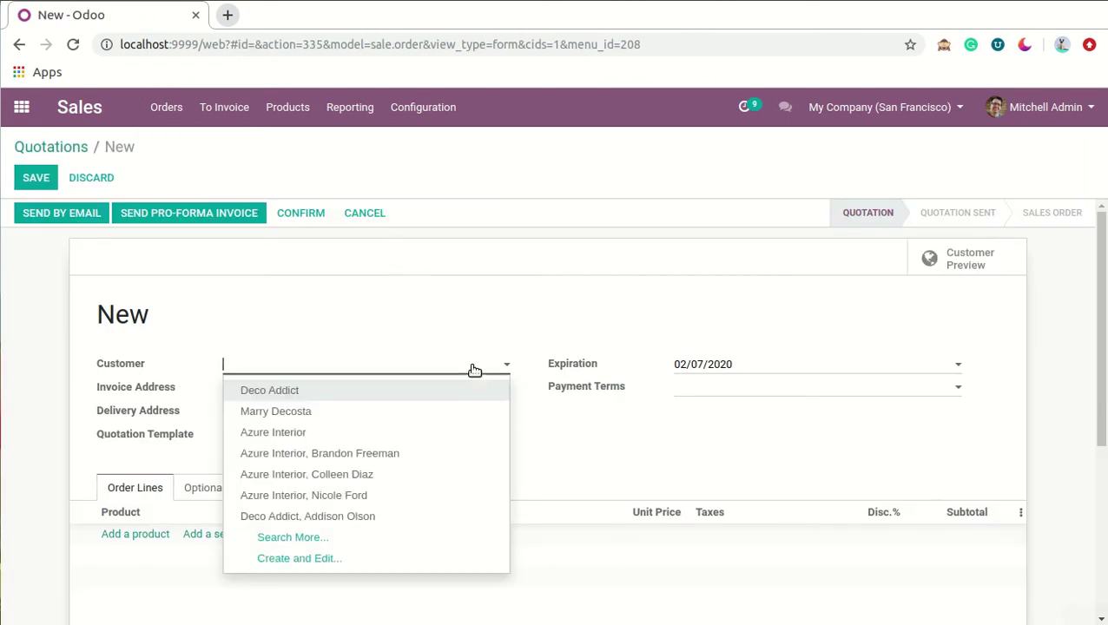
{"action": "left_click", "coordinate": [458, 395]}
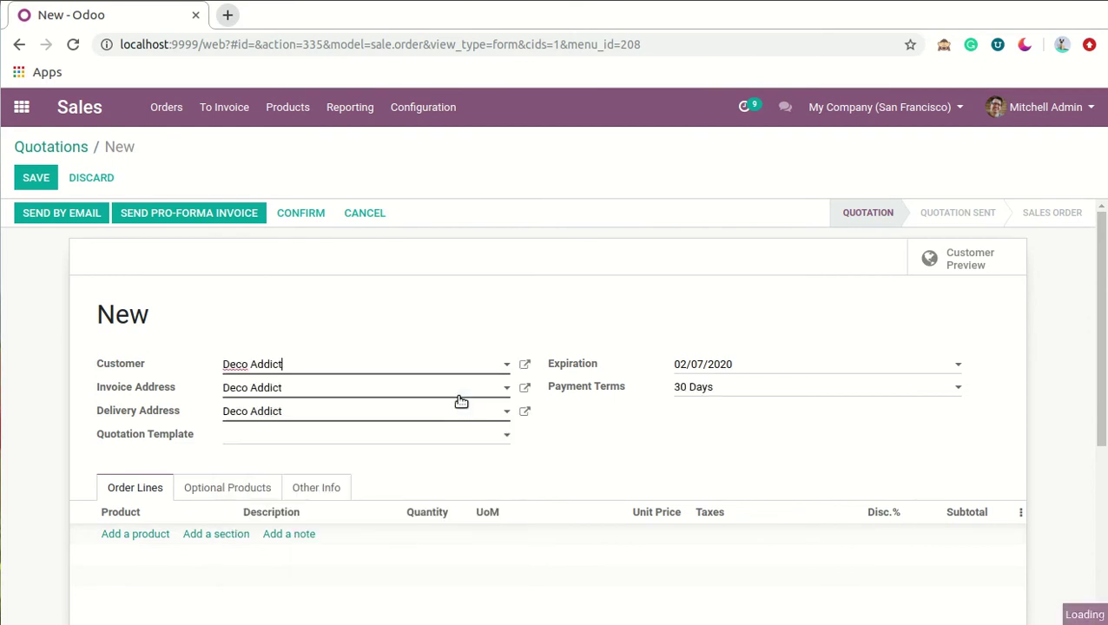
{"action": "scroll", "coordinate": [260, 441], "scroll_direction": "down", "scroll_amount": 1}
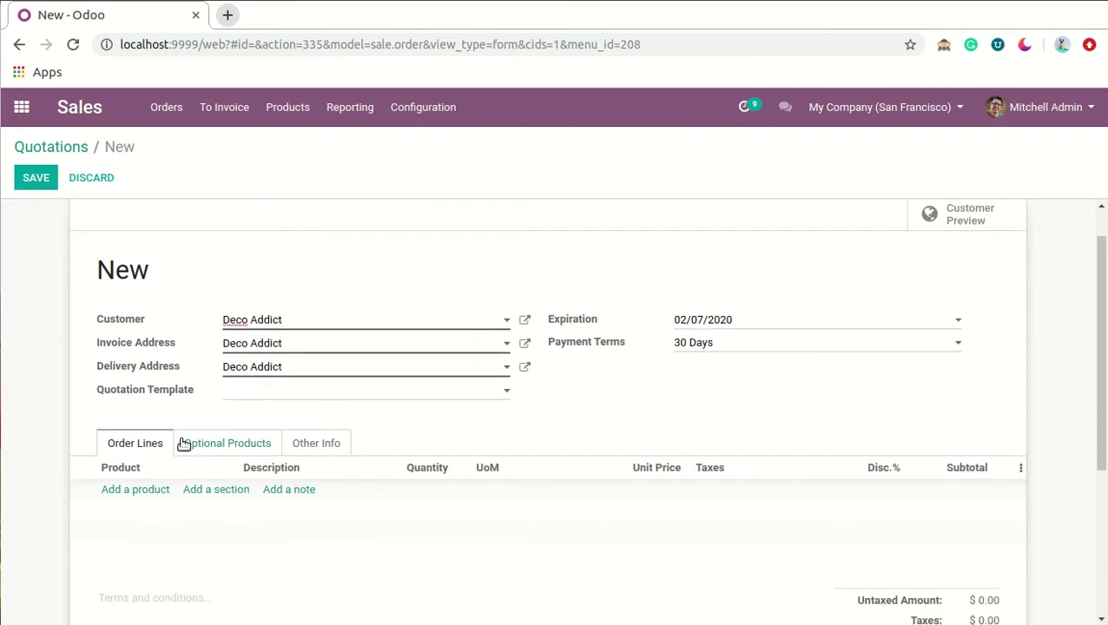
{"action": "left_click", "coordinate": [156, 490]}
{"action": "left_click", "coordinate": [217, 491]}
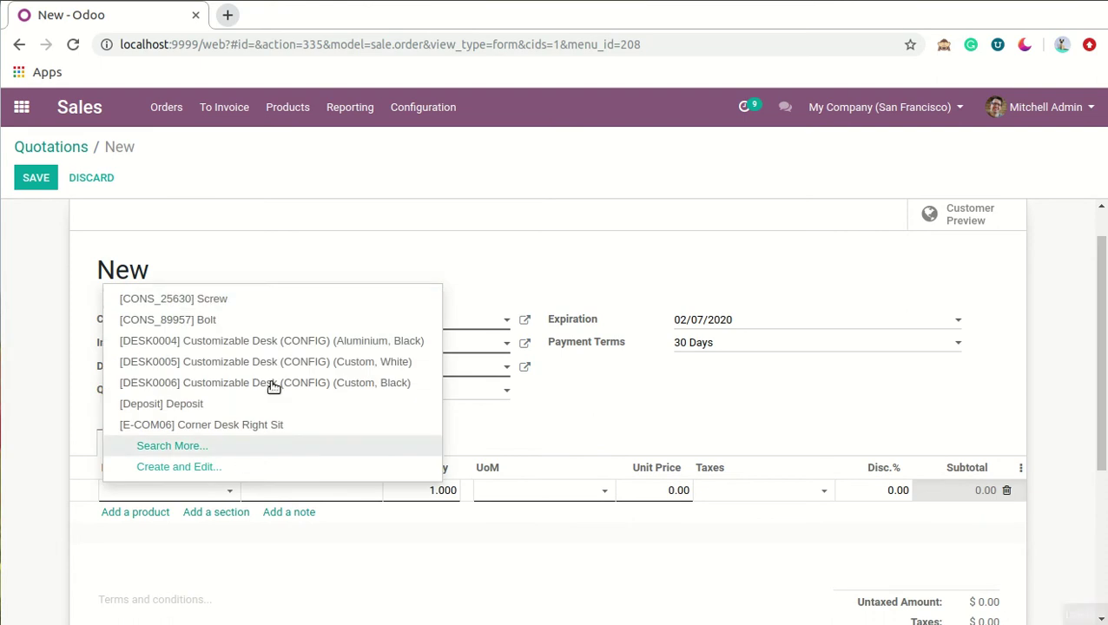
{"action": "left_click", "coordinate": [262, 341]}
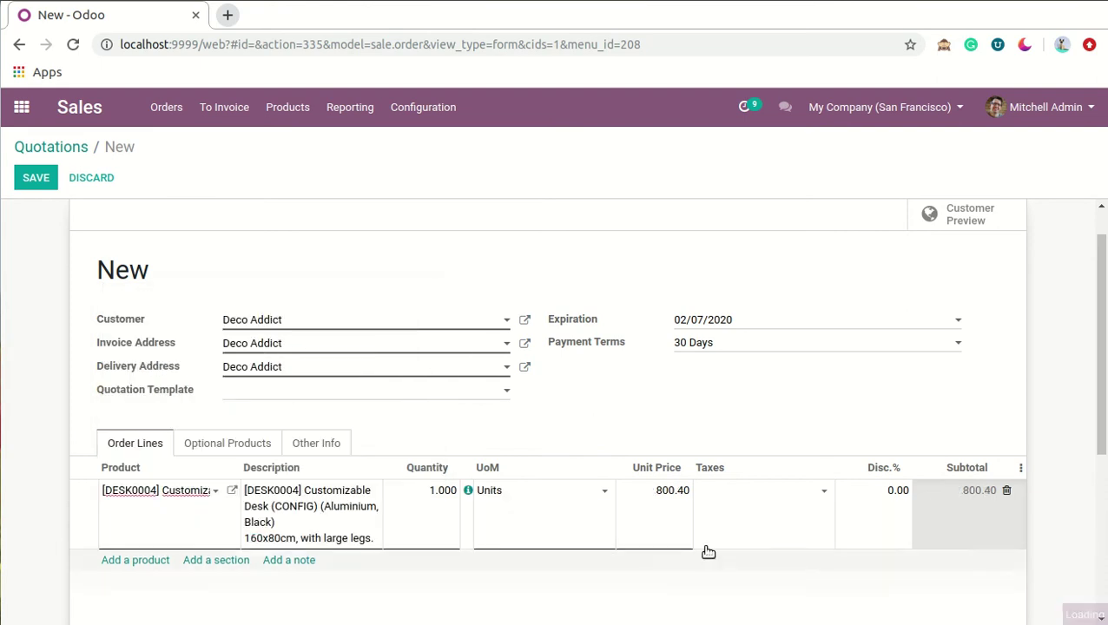
Give the desk line Tax 15.00% and a 10% discount, then save quotation S00032.
{"action": "left_click", "coordinate": [811, 494]}
{"action": "left_click", "coordinate": [798, 516]}
{"action": "left_click", "coordinate": [876, 490]}
{"action": "key", "text": "BackSpace"}
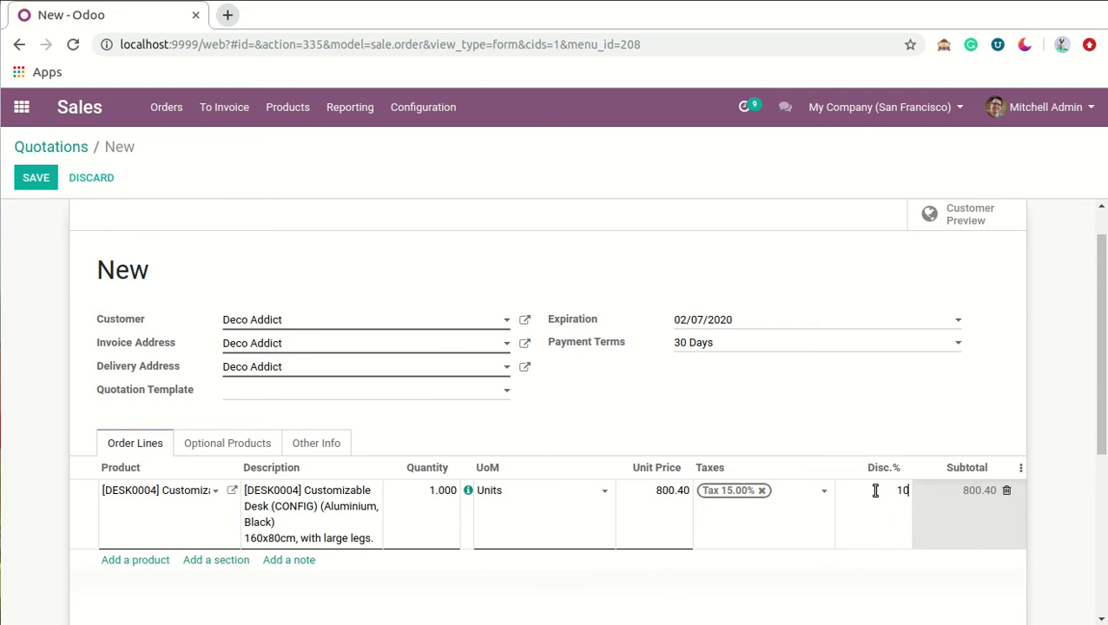
{"action": "scroll", "coordinate": [866, 519], "scroll_direction": "down", "scroll_amount": 2}
{"action": "left_click", "coordinate": [699, 525]}
{"action": "scroll", "coordinate": [782, 503], "scroll_direction": "up", "scroll_amount": 2}
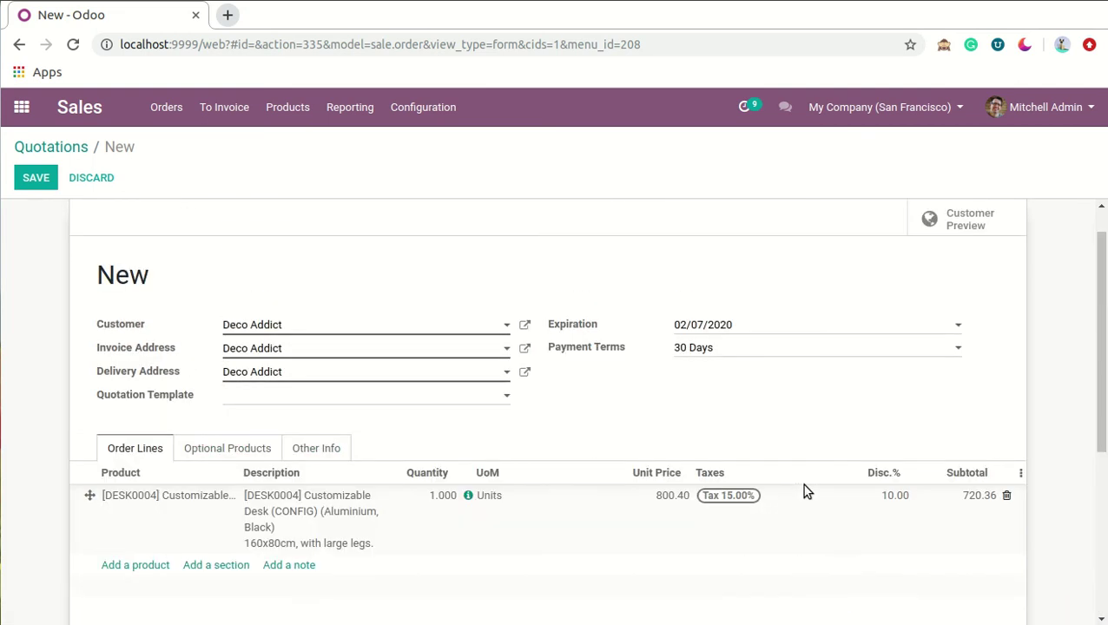
{"action": "left_click", "coordinate": [35, 177]}
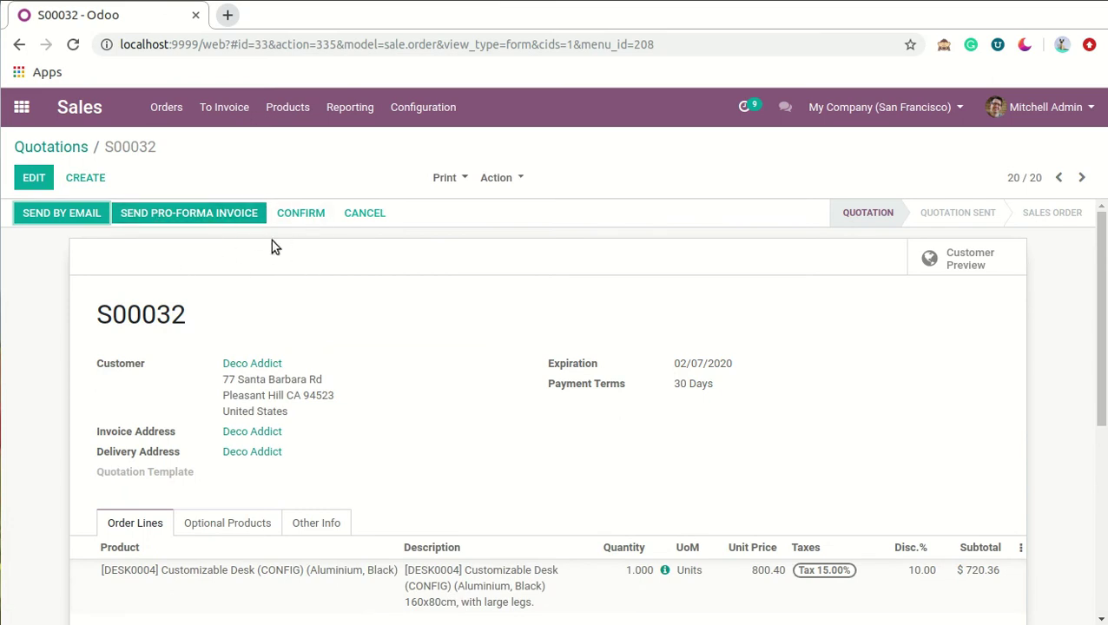
{"action": "left_click", "coordinate": [35, 179]}
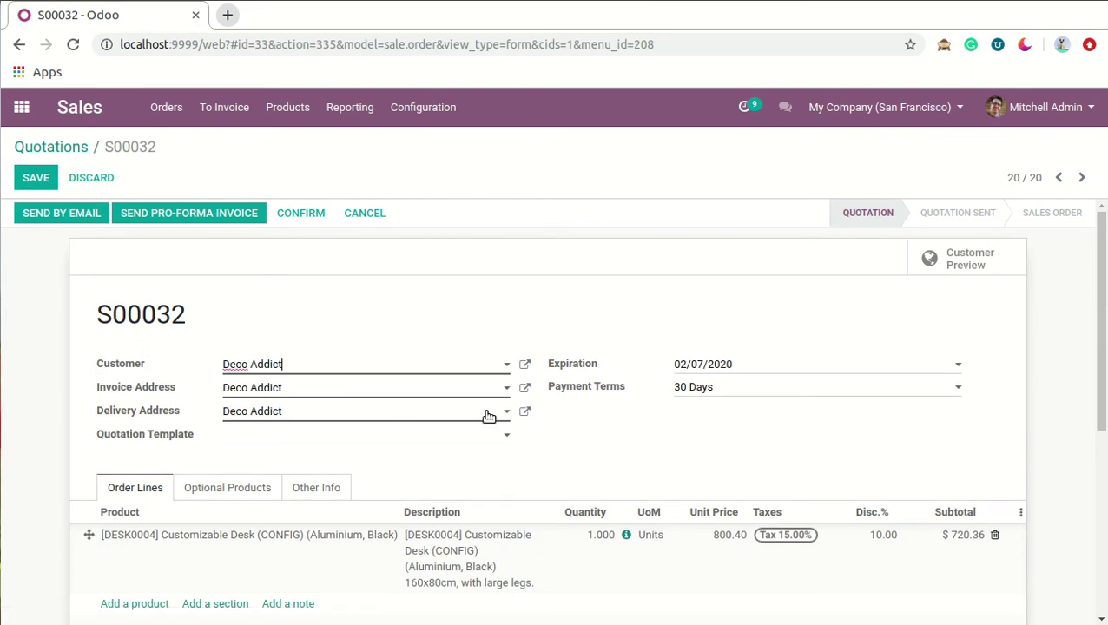
{"action": "left_click", "coordinate": [527, 368]}
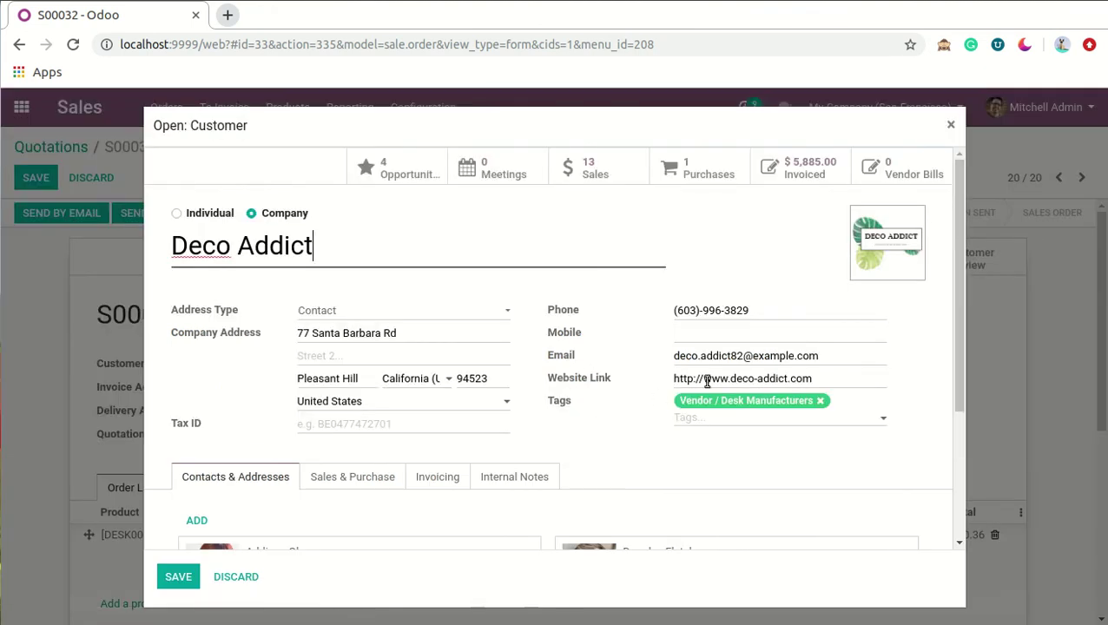
{"action": "left_click_drag", "start_coordinate": [669, 356], "coordinate": [808, 373]}
{"action": "left_click", "coordinate": [831, 357]}
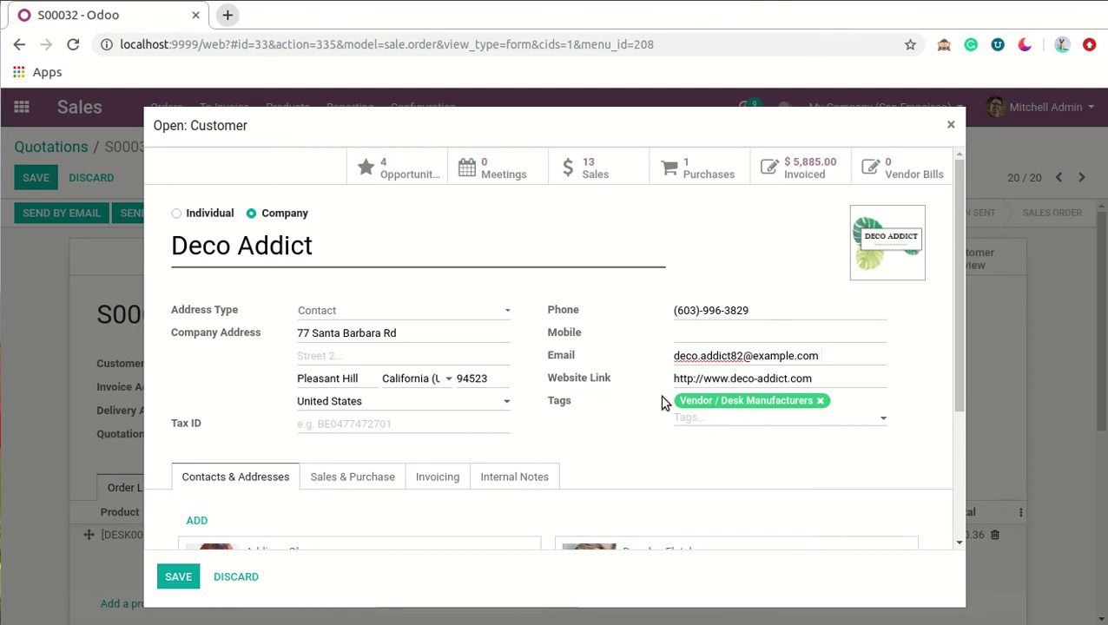
{"action": "left_click", "coordinate": [176, 578]}
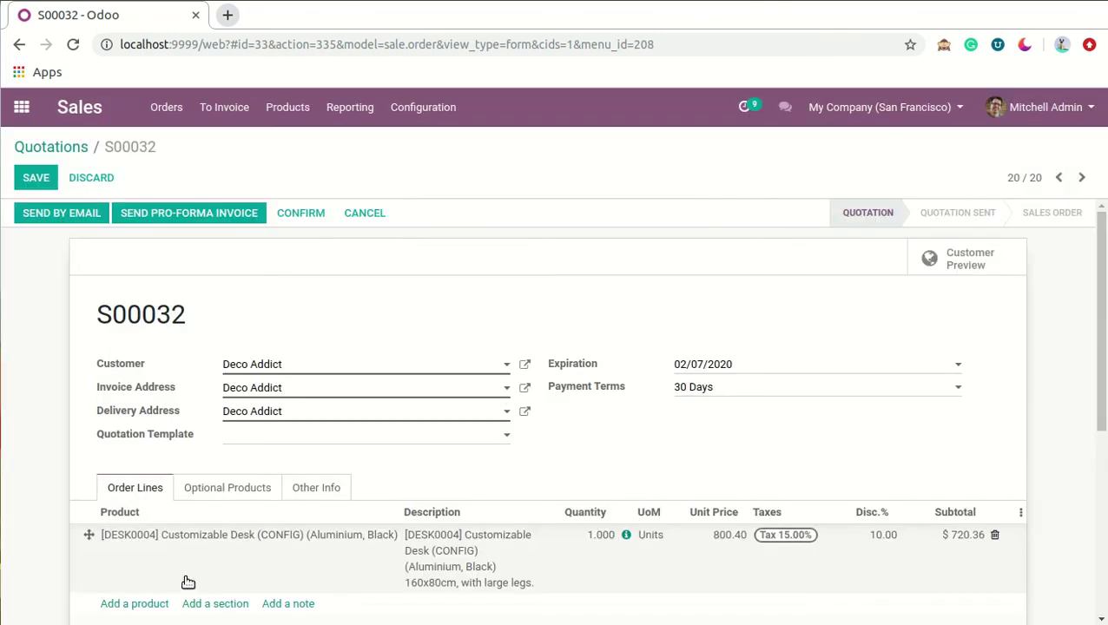
{"action": "left_click", "coordinate": [35, 182]}
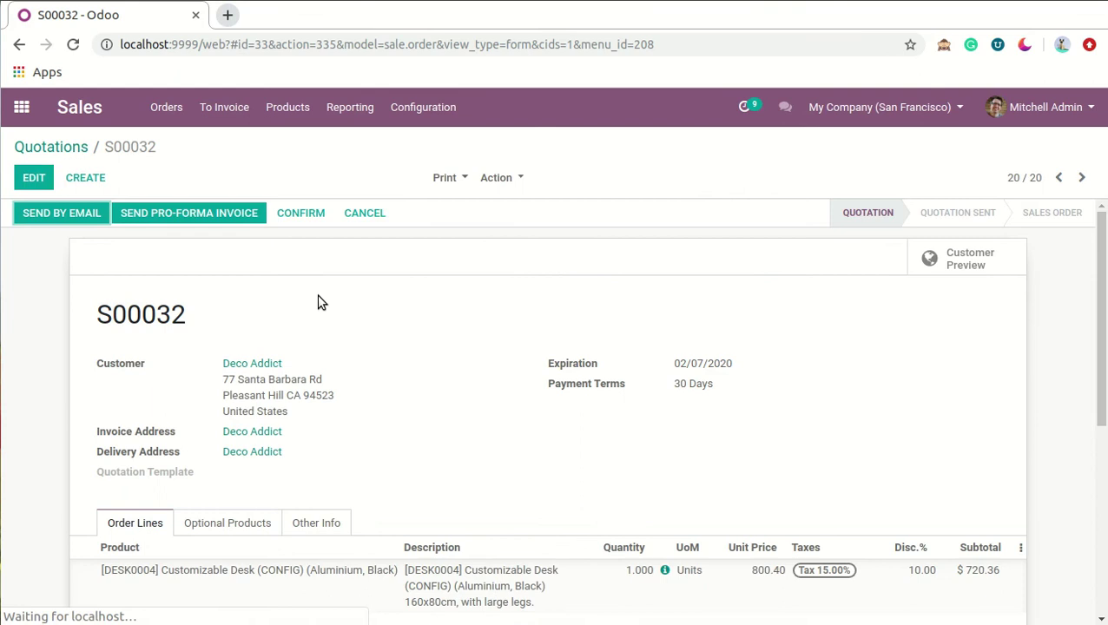
Open the pro-forma invoice email for S00032 and place the cursor at the end of its message.
{"action": "left_click", "coordinate": [232, 221]}
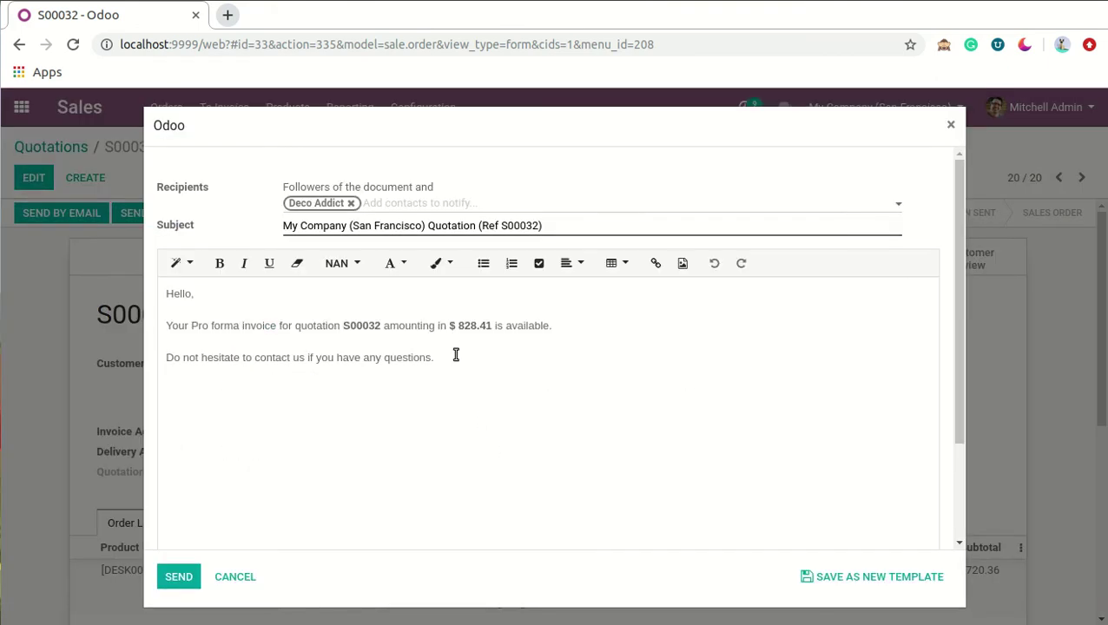
{"action": "left_click", "coordinate": [453, 359]}
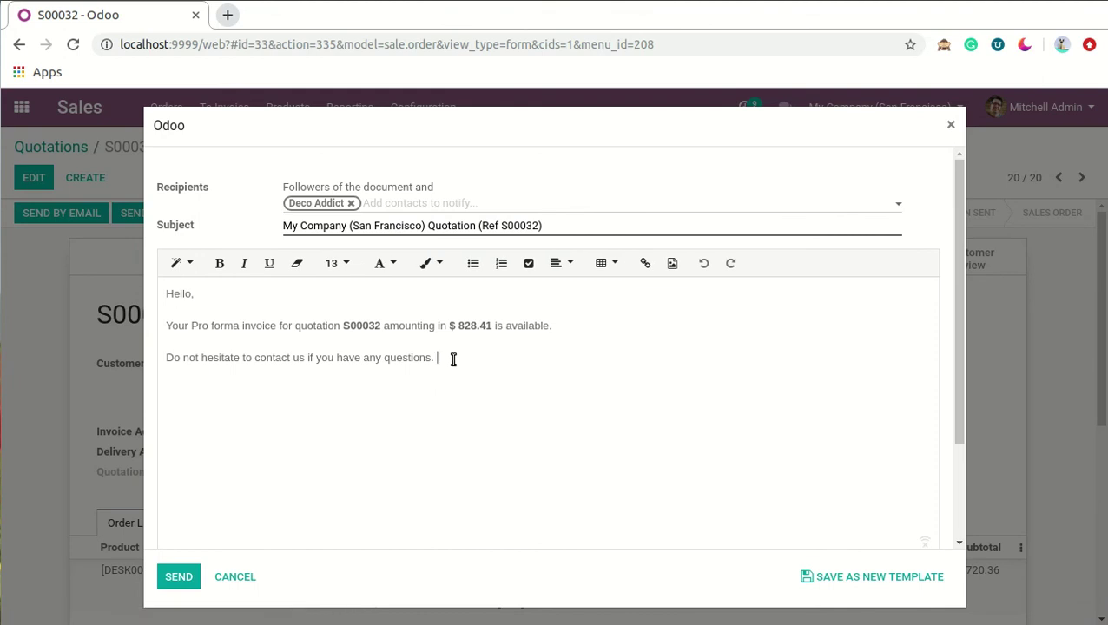